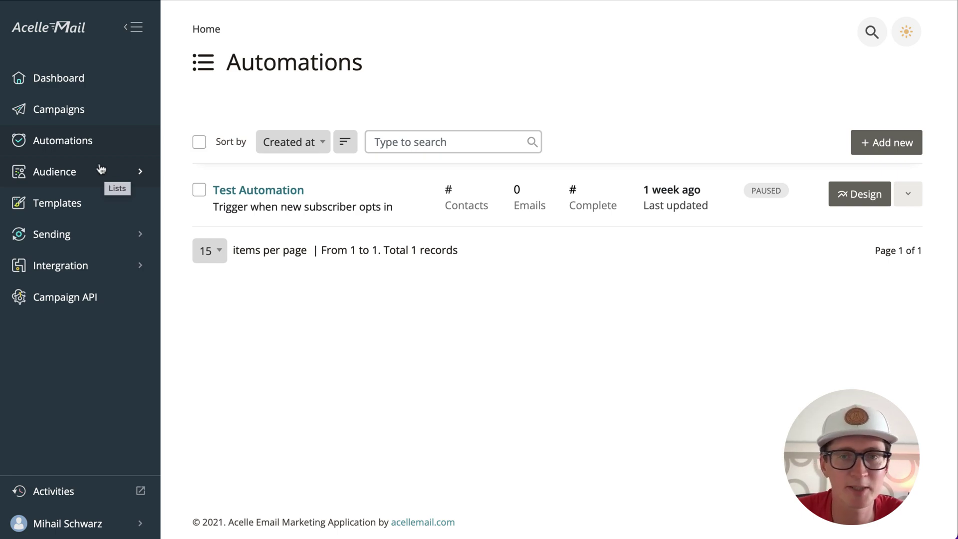
# Step: Open the Test Automation workflow, dismiss the error dialog and check which audiences can be chosen in its settings
pyautogui.click(72, 176)
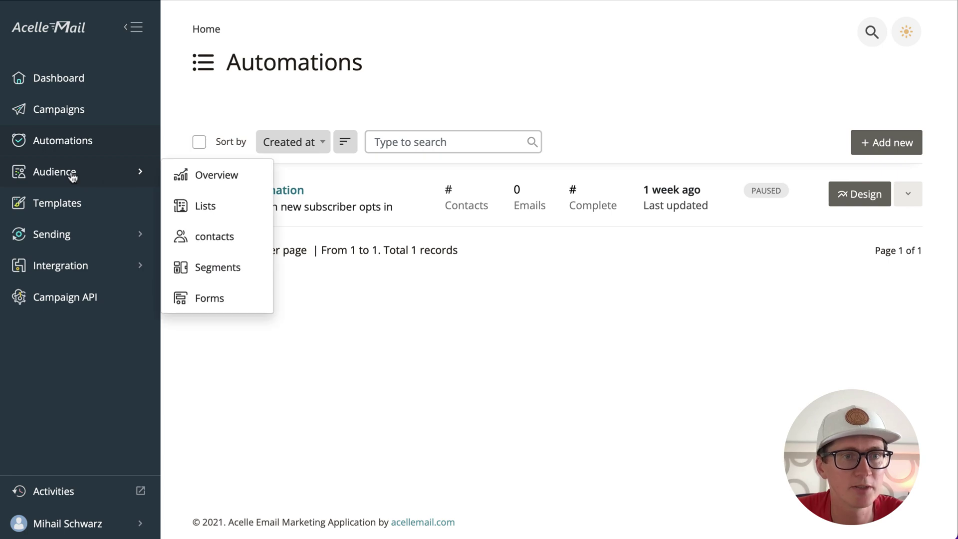
pyautogui.click(69, 142)
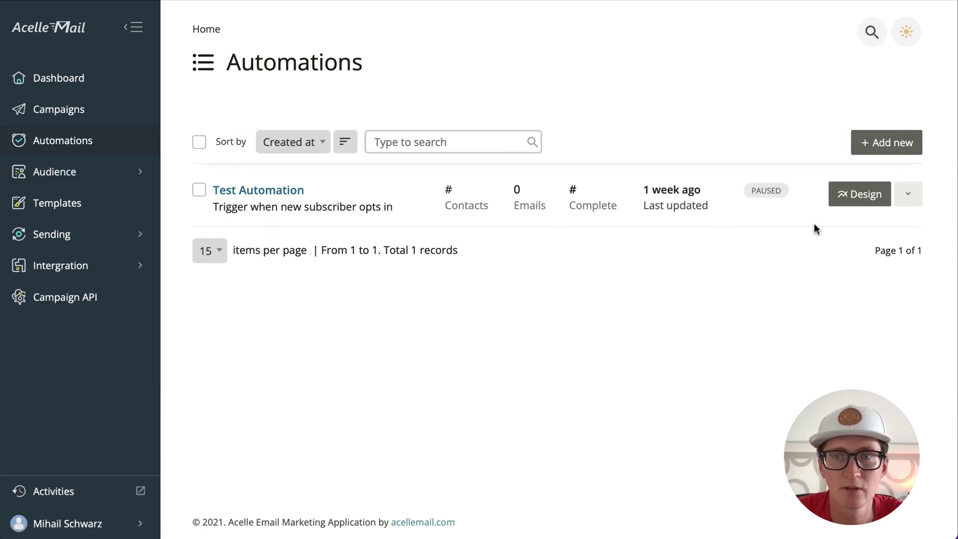
pyautogui.click(268, 191)
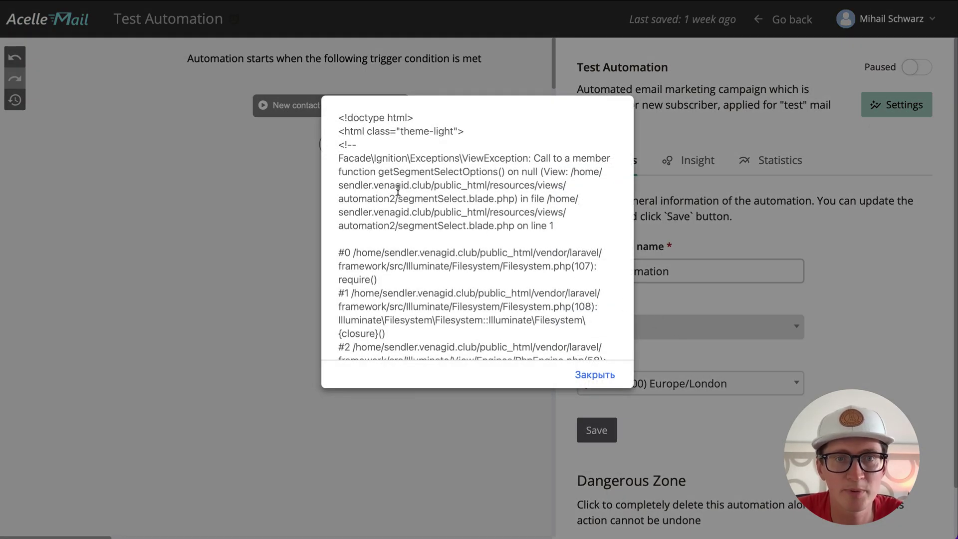
pyautogui.scroll(-10, 423, 220)
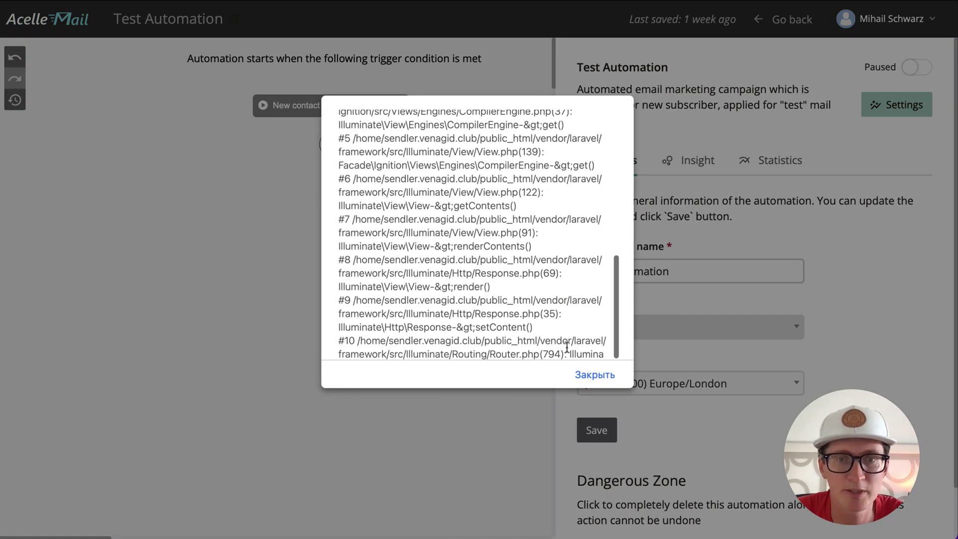
pyautogui.click(585, 375)
pyautogui.click(654, 331)
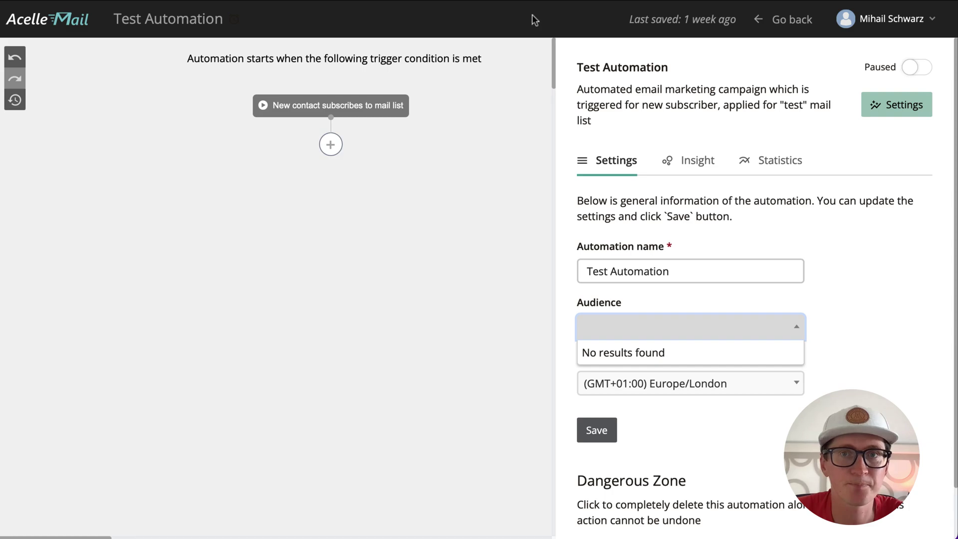
# Step: Switch to the other Acelle Mail installation and open its audience lists
pyautogui.click(331, 2)
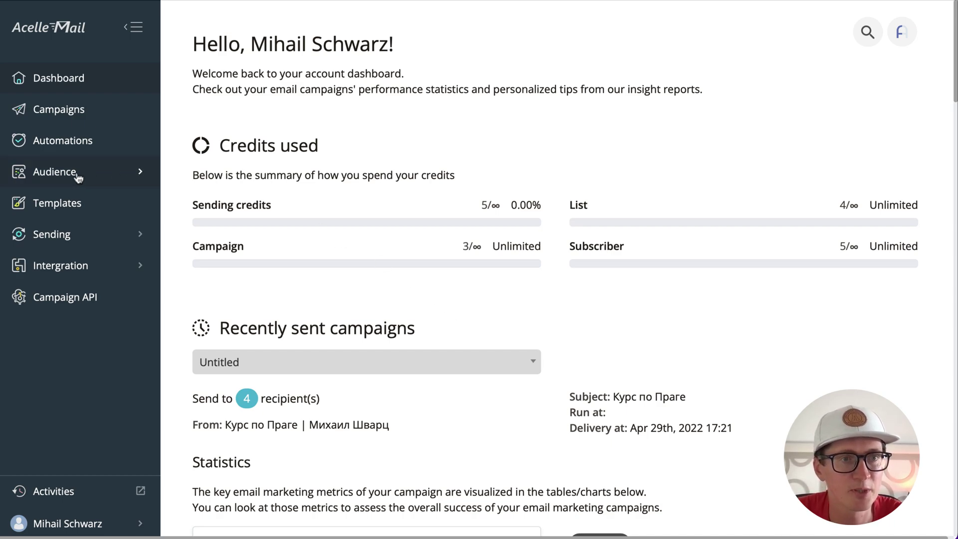
pyautogui.click(102, 180)
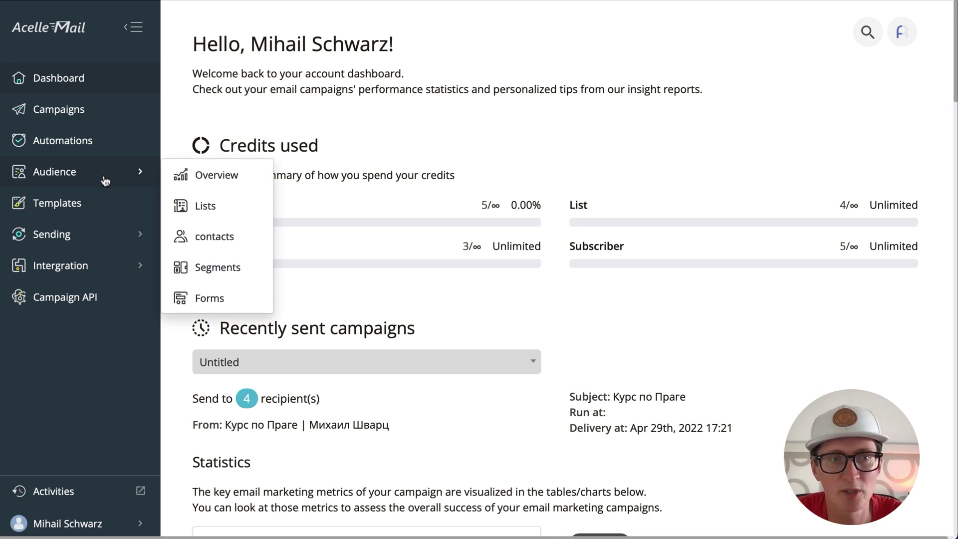
pyautogui.click(202, 206)
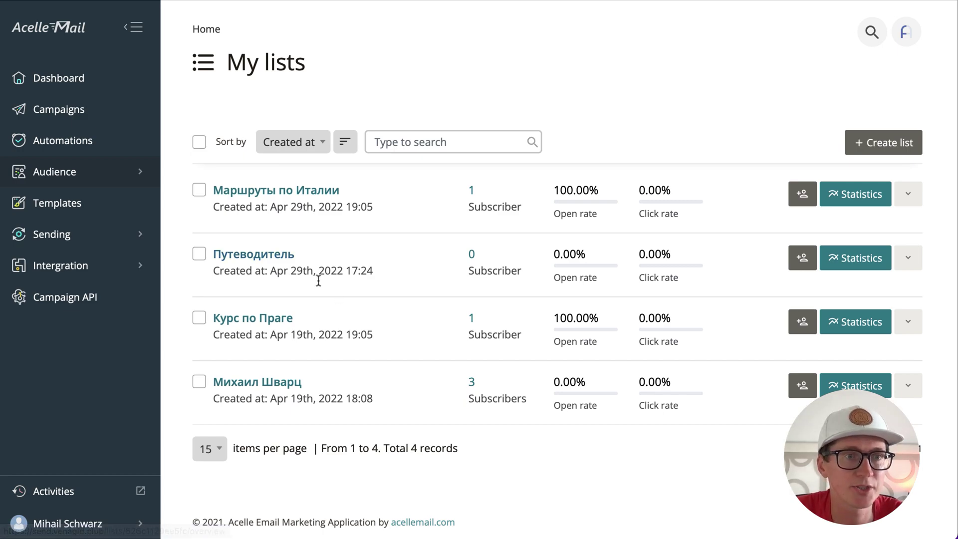
# Step: Open the Италия automation and review the trigger types available for its starting trigger, leaving the trigger as it is
pyautogui.click(77, 139)
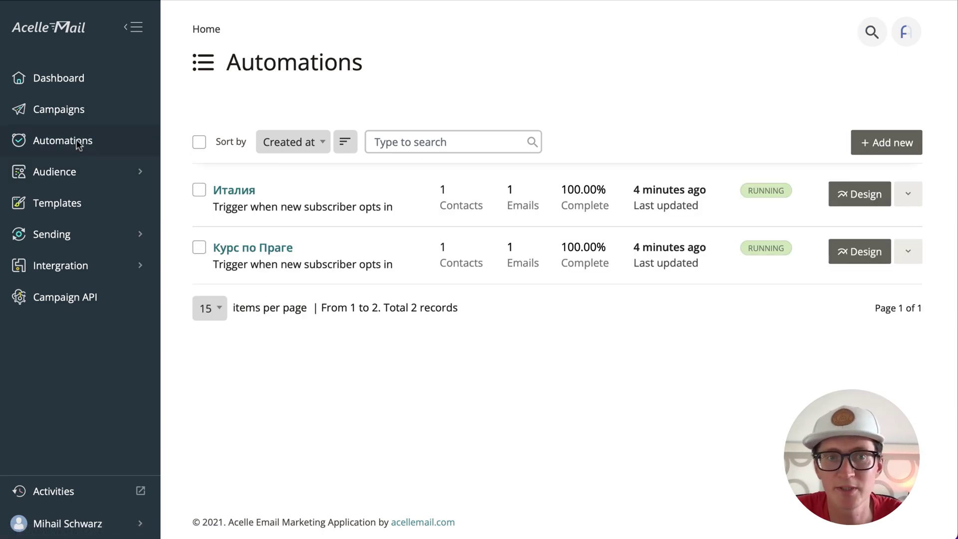
pyautogui.click(234, 191)
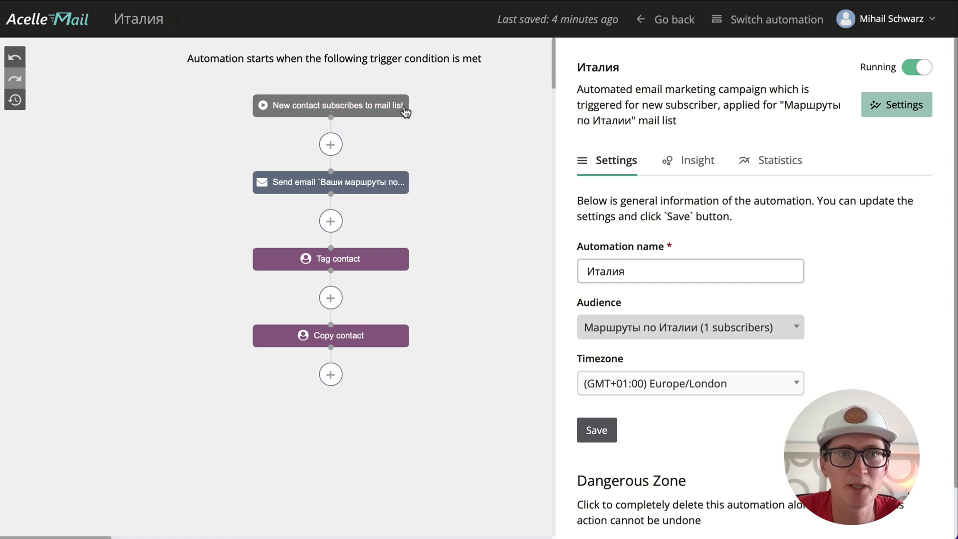
pyautogui.click(384, 107)
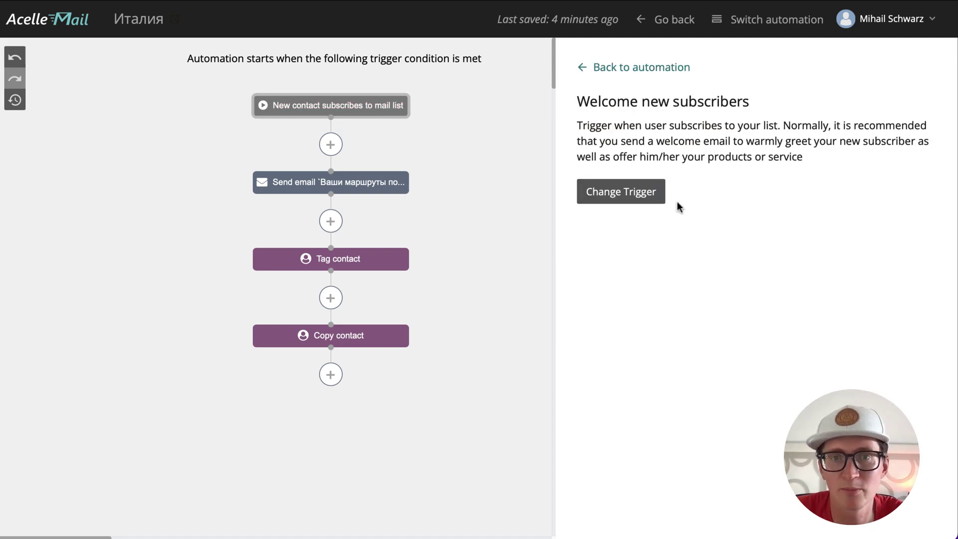
pyautogui.click(641, 198)
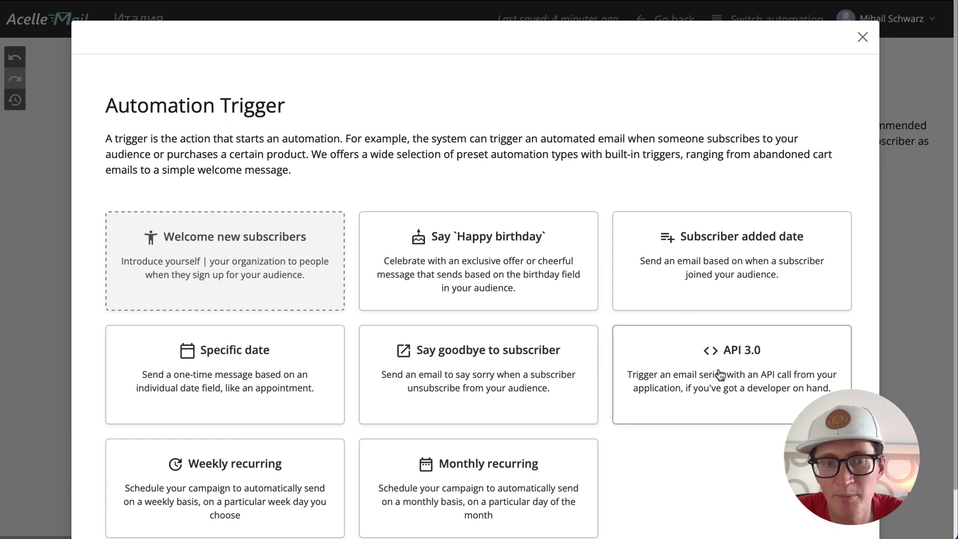
pyautogui.click(862, 37)
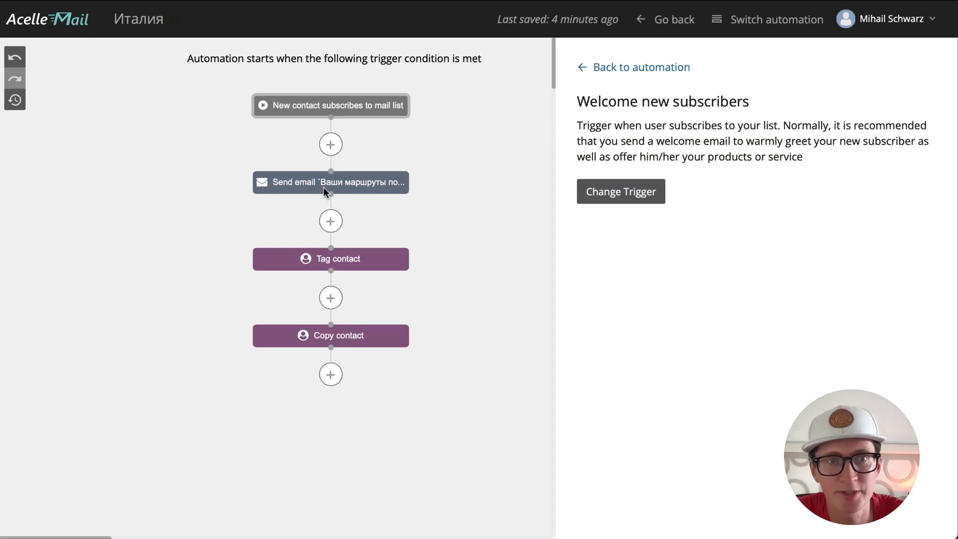
# Step: Review the settings of the Send email and Tag contact actions in the Италия workflow
pyautogui.click(316, 190)
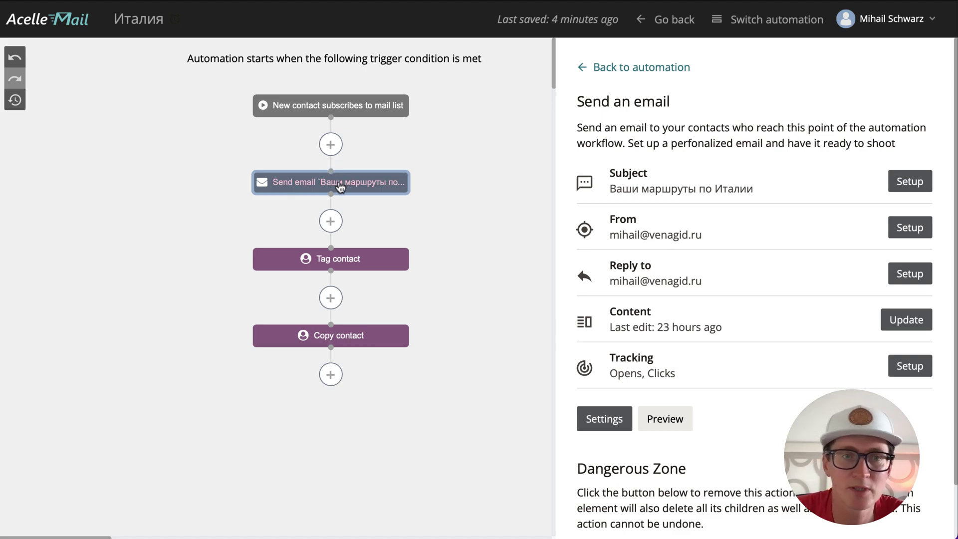
pyautogui.click(360, 267)
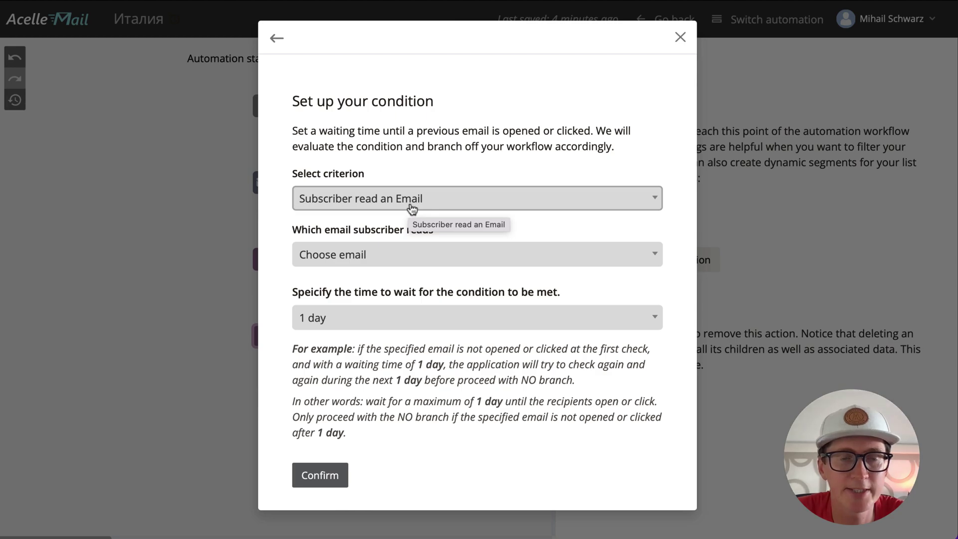
# Step: Examine the criterion, email and waiting-time choices for a workflow condition, and close the setup without adding the condition
pyautogui.click(435, 209)
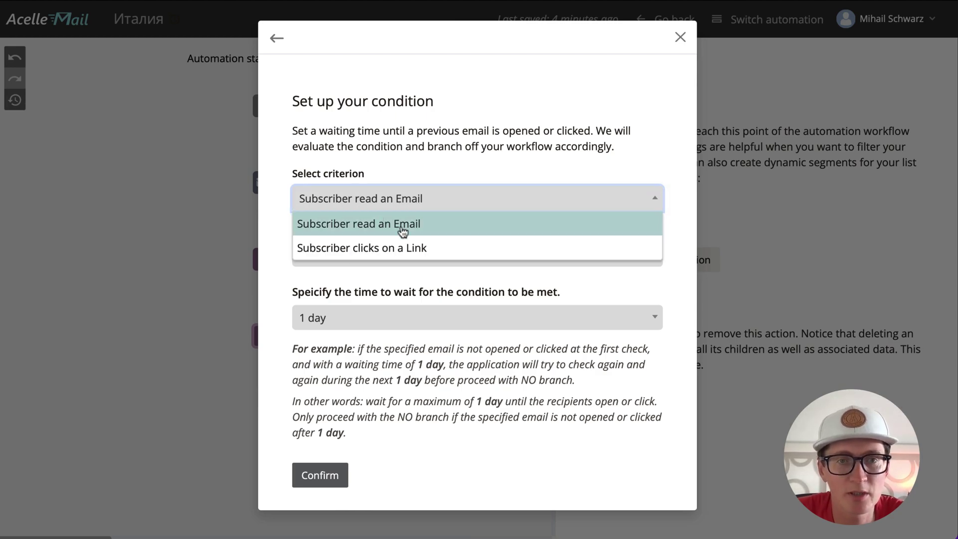
pyautogui.click(391, 281)
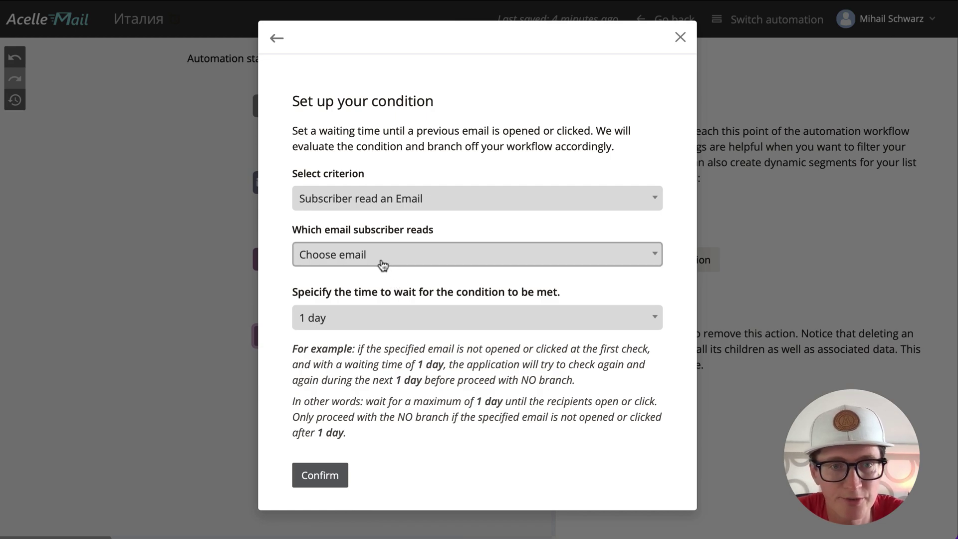
pyautogui.click(381, 262)
pyautogui.click(462, 230)
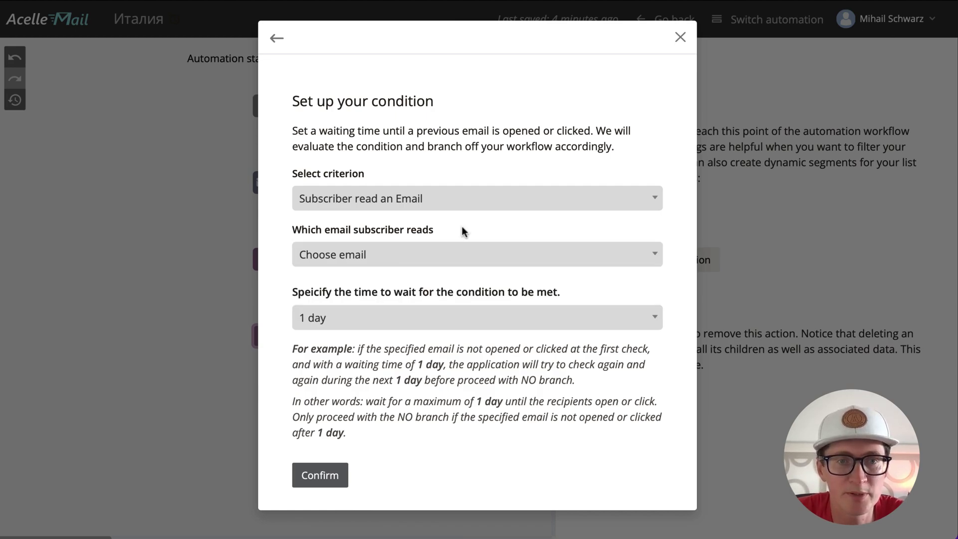
pyautogui.click(414, 325)
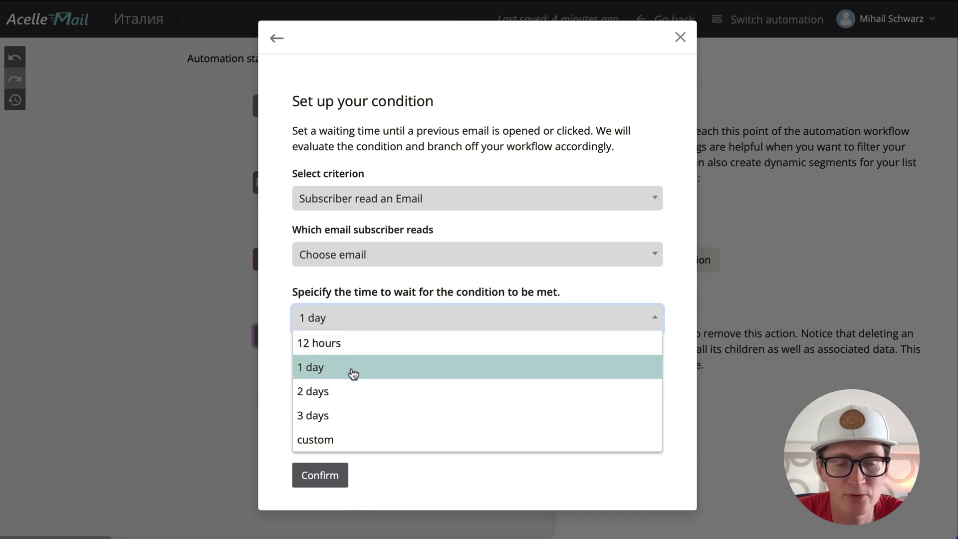
pyautogui.click(274, 414)
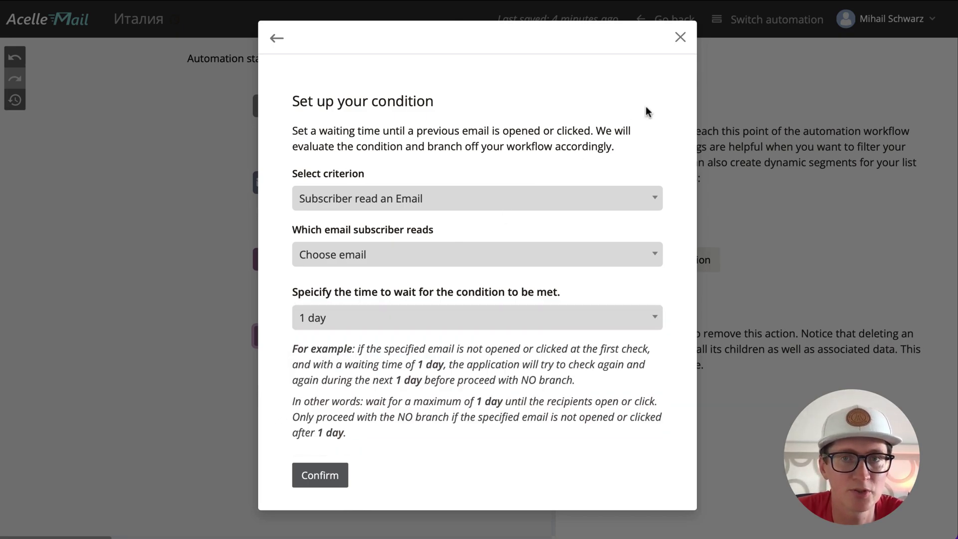
pyautogui.click(681, 38)
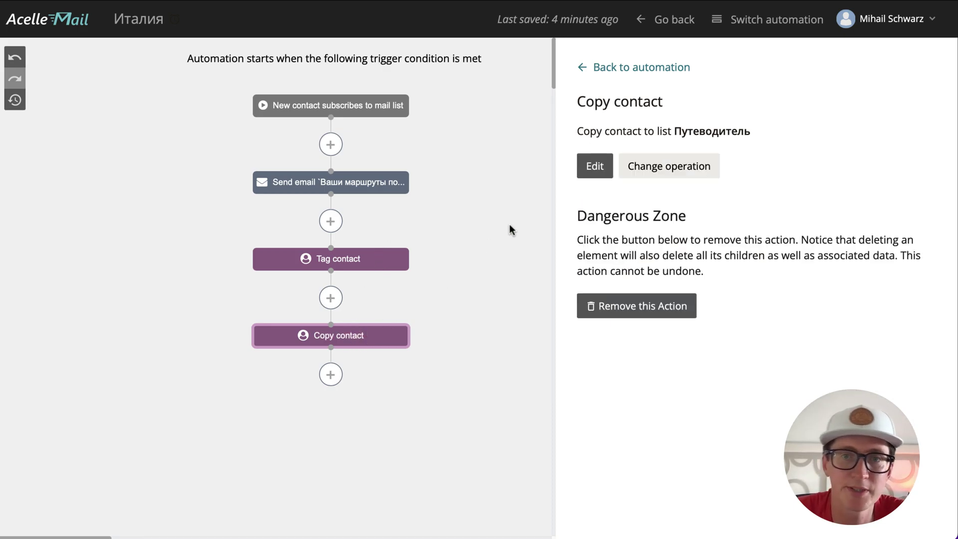
# Step: Review the Copy contact action's target list and the contact operations available for a new action, and return to the automations list
pyautogui.click(585, 171)
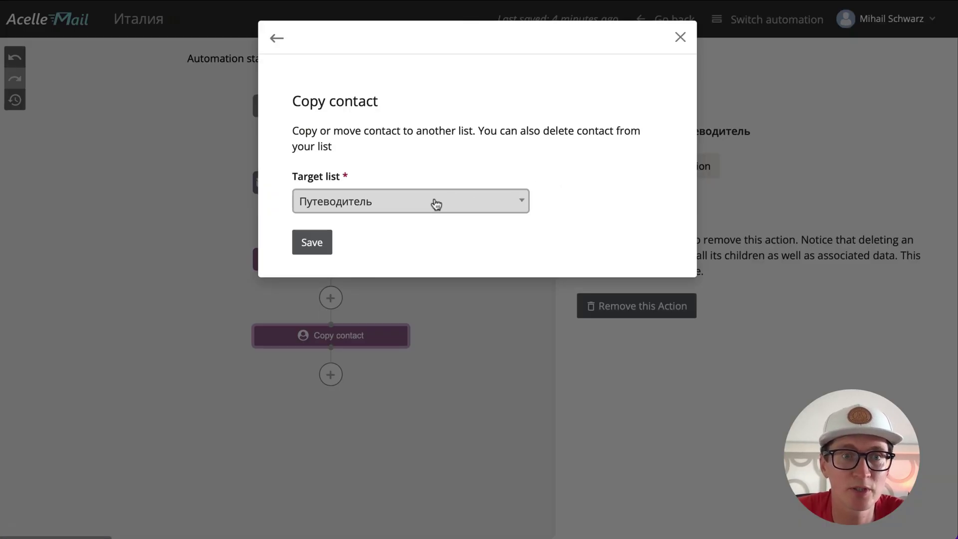
pyautogui.click(682, 44)
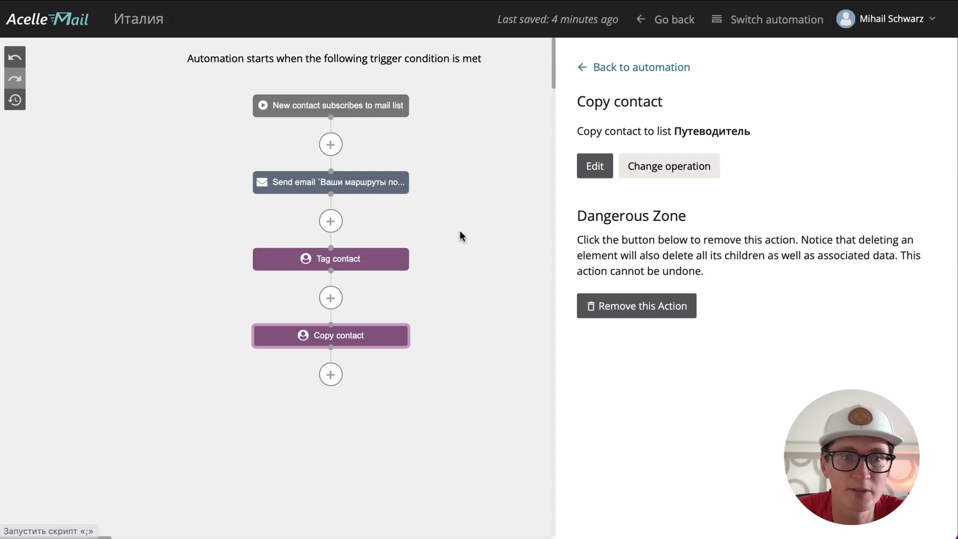
pyautogui.click(331, 376)
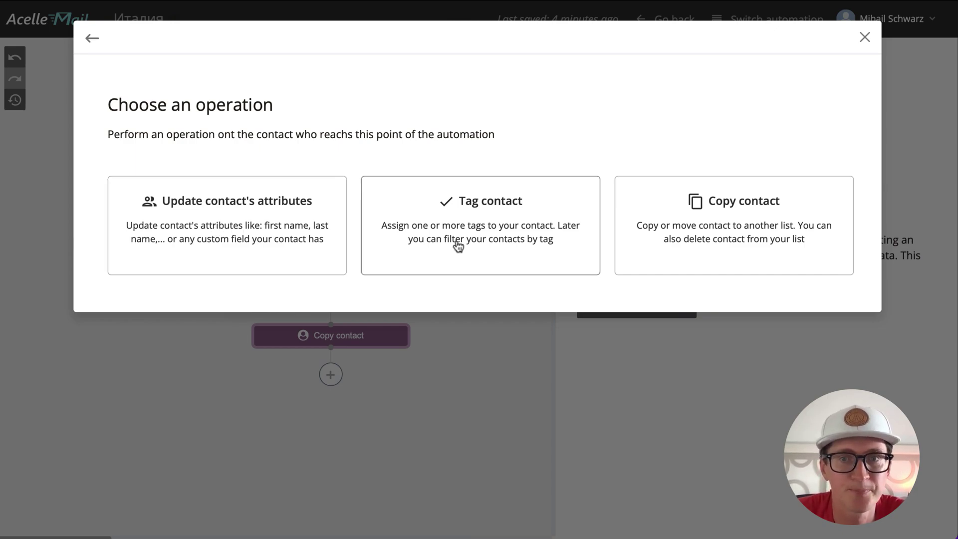
pyautogui.click(736, 218)
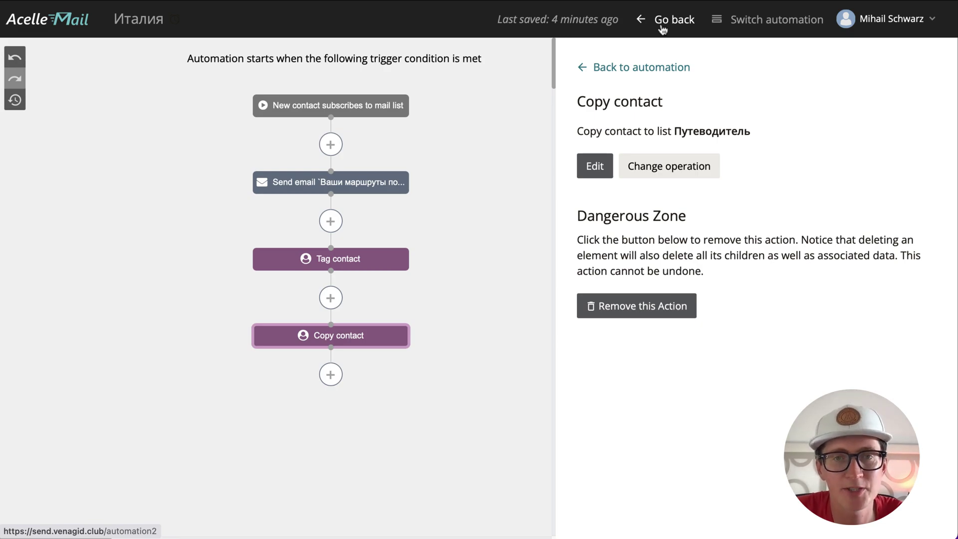
pyautogui.click(662, 27)
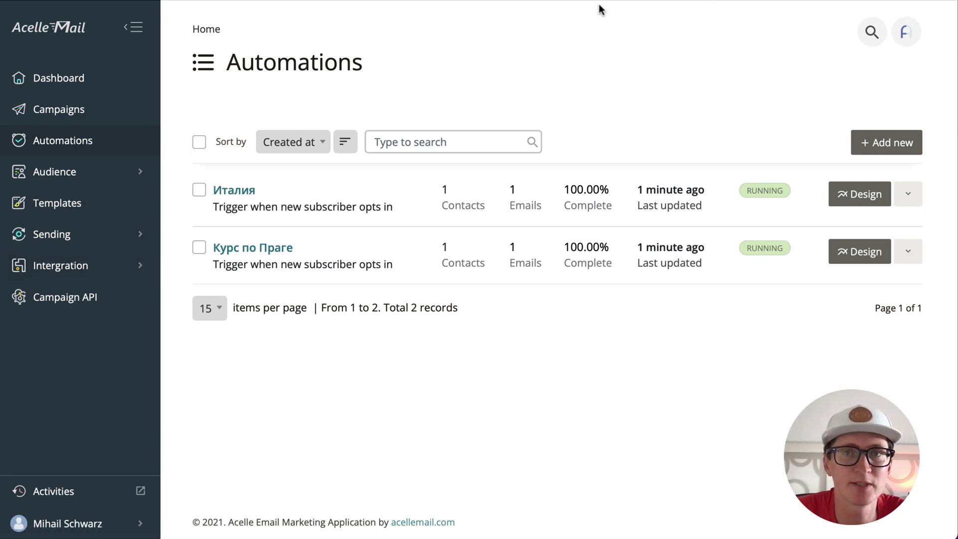
# Step: Switch to Mautic's contacts page and expand the Компоненты section to look at the component types
pyautogui.press('super+shift+bracketright')
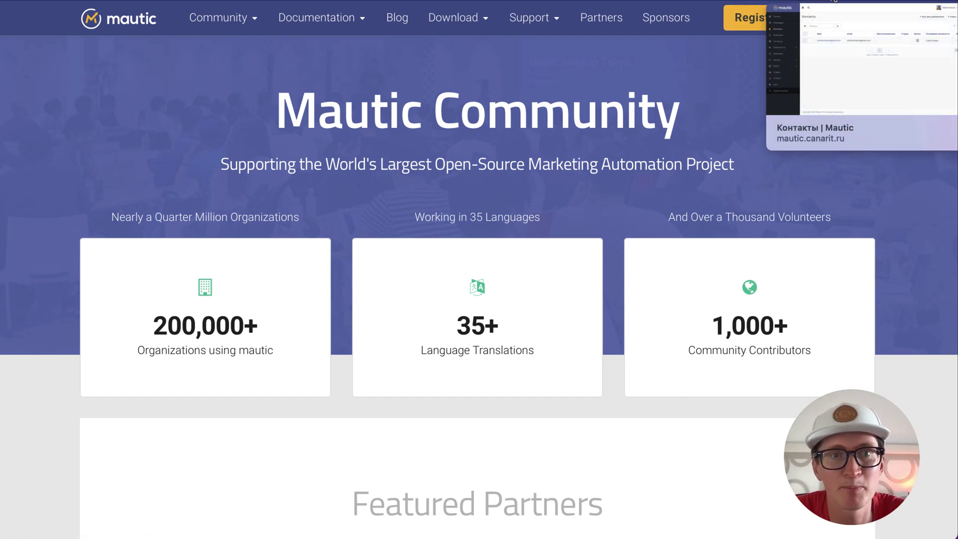
pyautogui.click(834, 2)
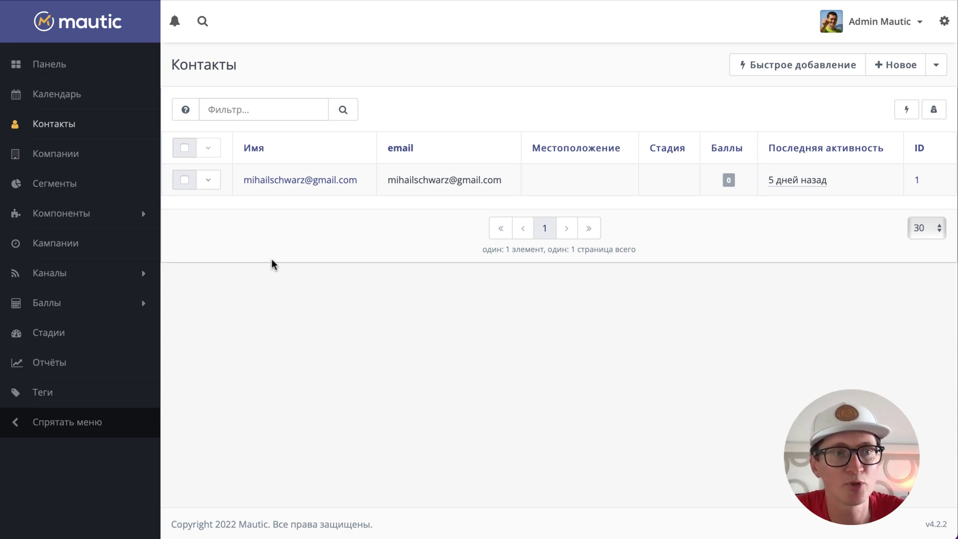
pyautogui.click(84, 219)
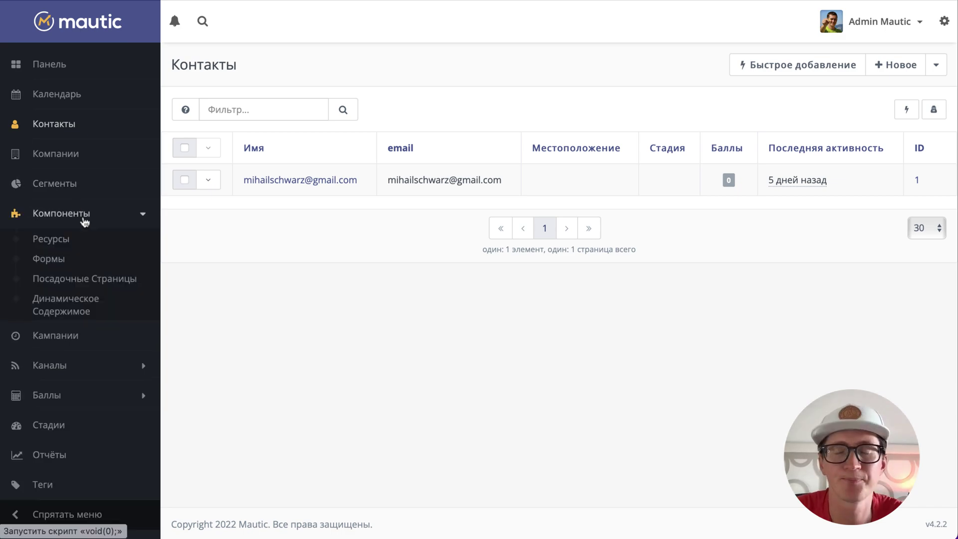